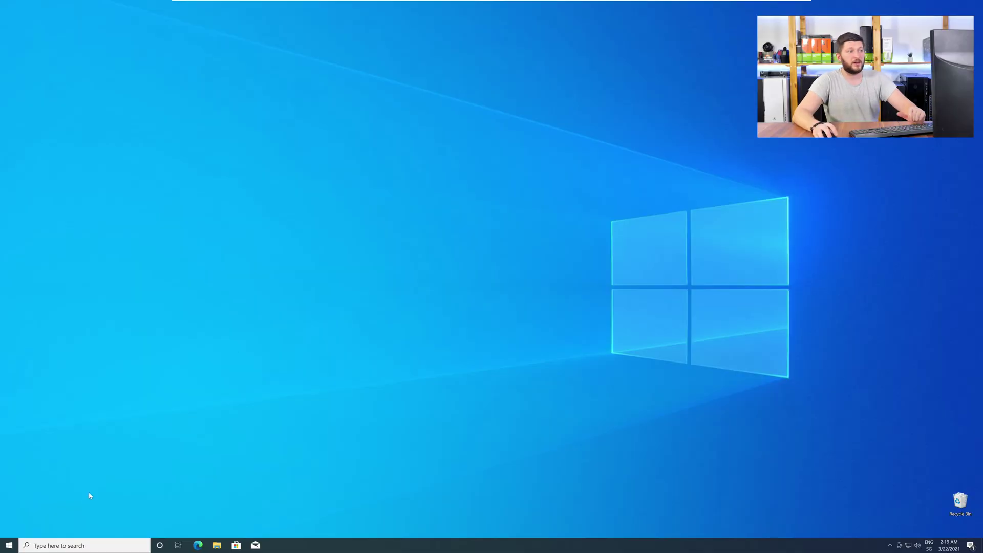
Check the System information page, then load the api-ms-win-core-file-l1-2-0.dll download page in Edge
right_click(5, 548)
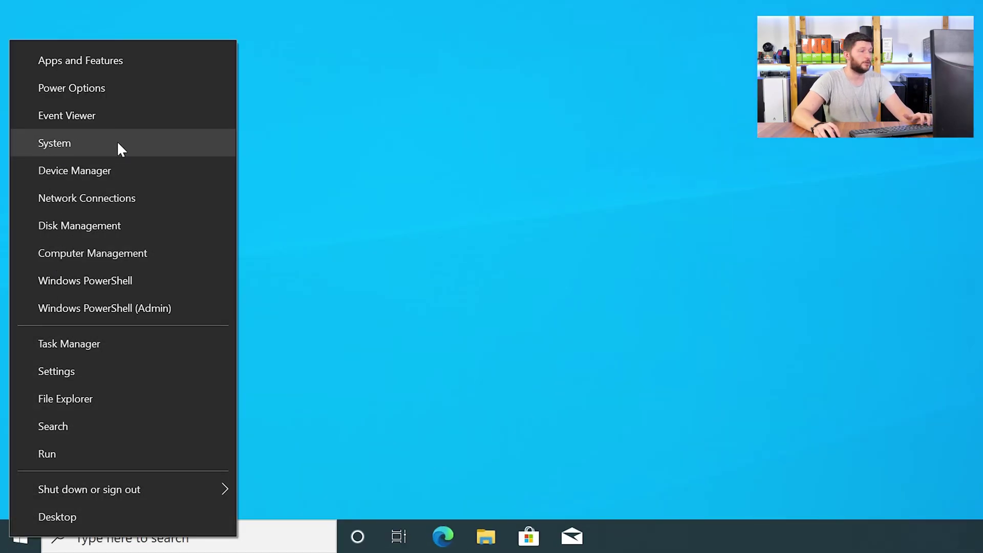
click(118, 144)
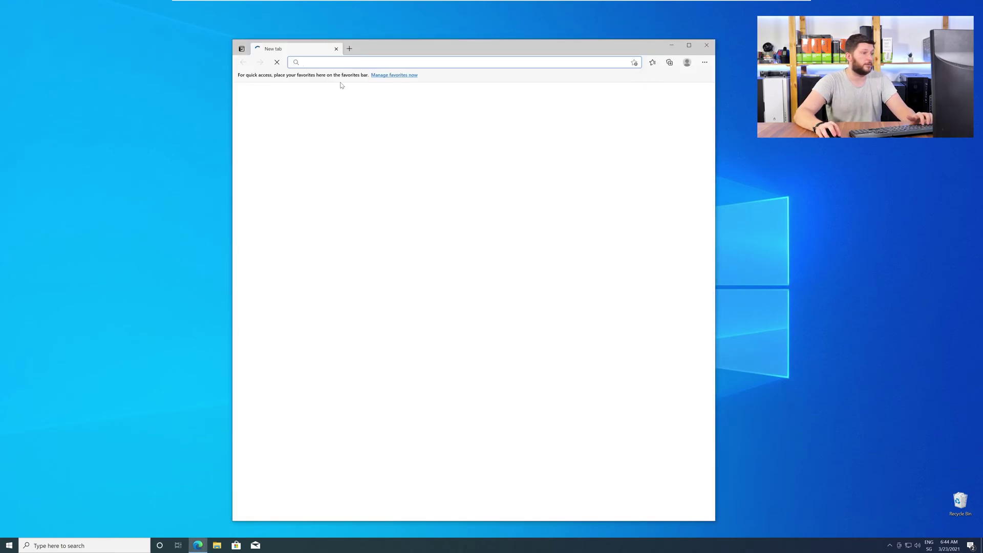
text(https://www.sts-tutorial.com/download/api-ms-win-core-file-l1-2-0)
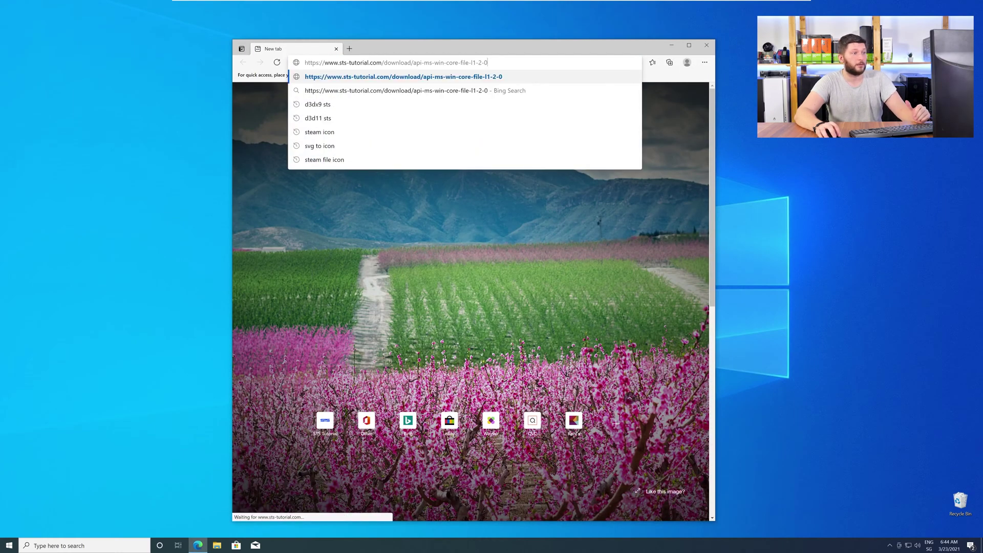
key(Return)
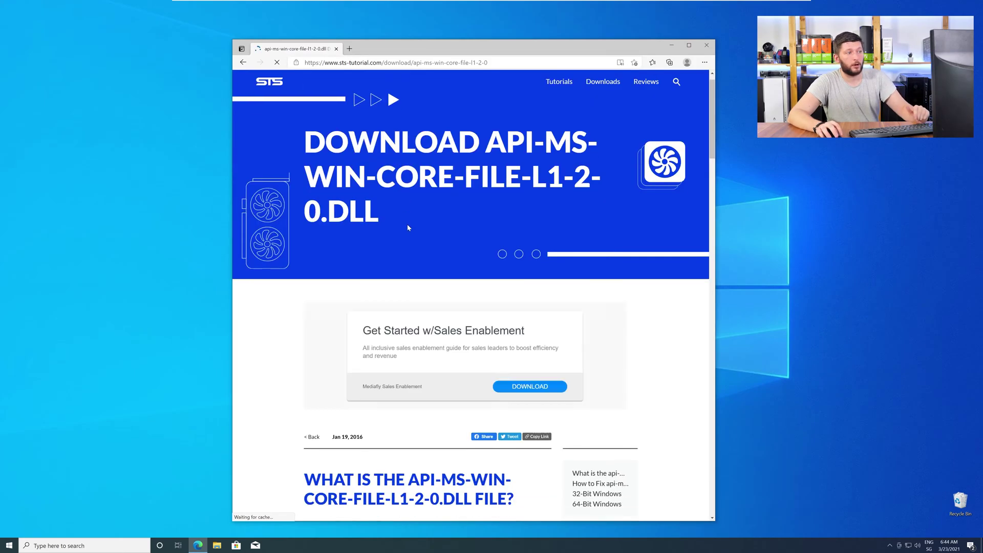
Download the 32-bit and 64-bit api-ms-win-core-file-l1-2-0.dll zip archives from sts-tutorial.com
scroll(408, 228, down, 5)
scroll(409, 228, down, 15)
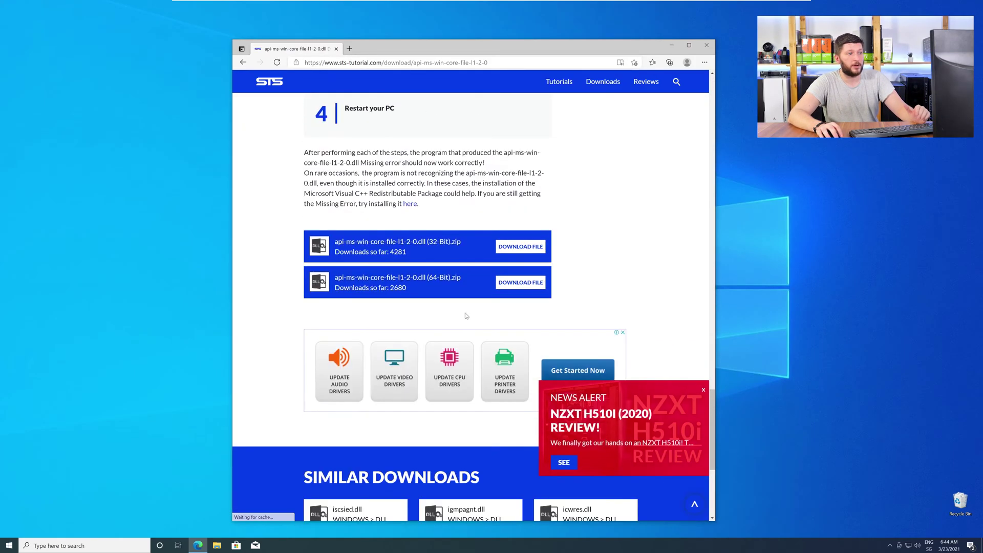
click(509, 284)
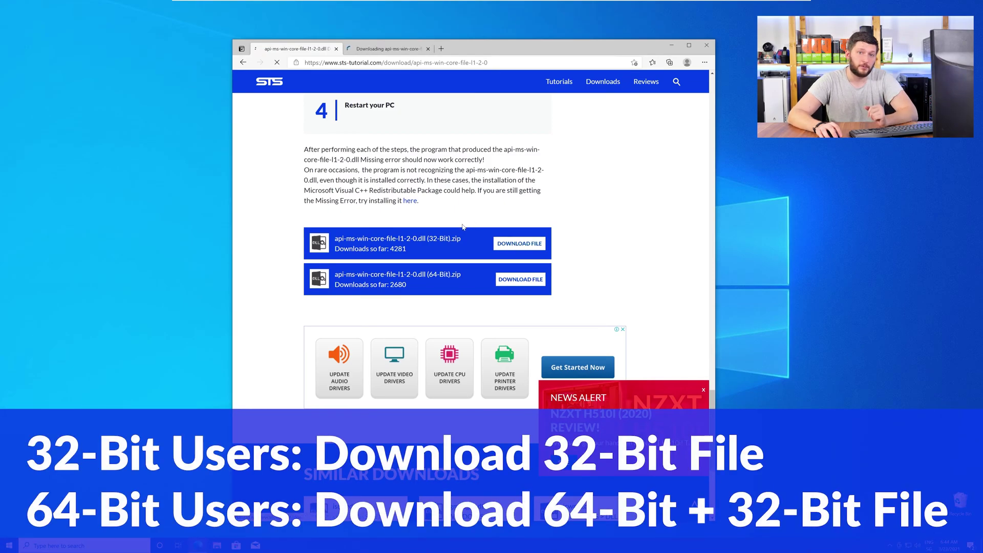
scroll(447, 212, down, 5)
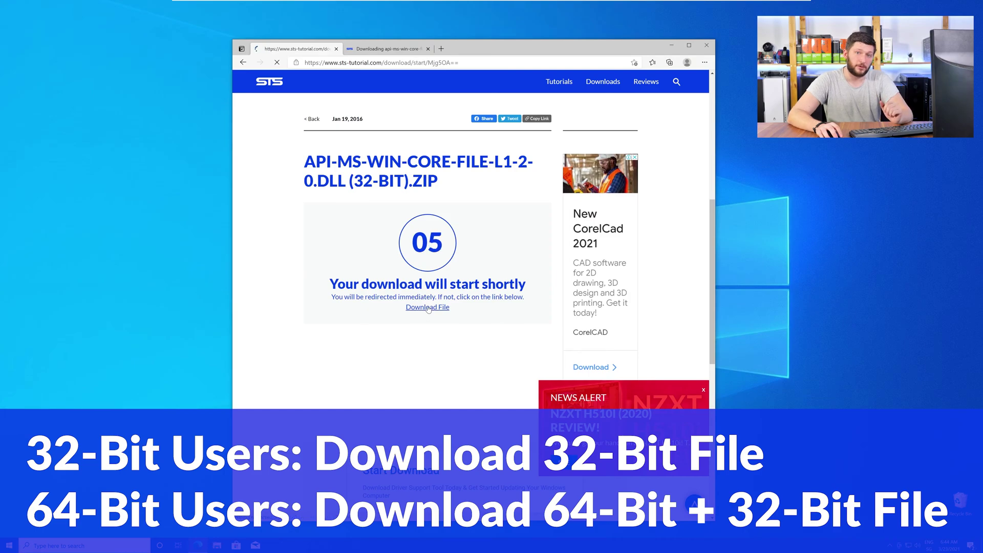
click(427, 308)
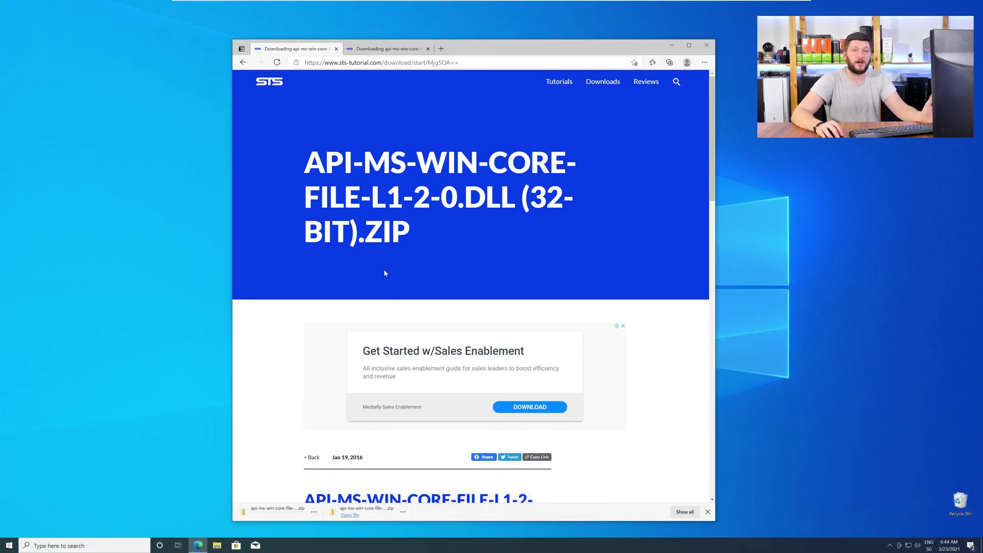
Close Edge and open the 64-Bit and 32-Bit folders inside the downloaded zip archives side by side
click(349, 513)
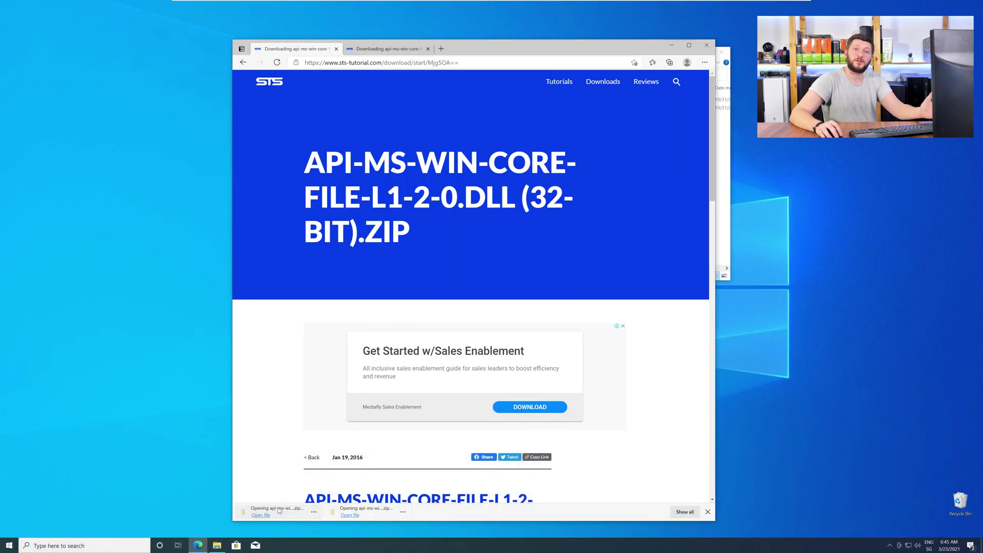
click(706, 46)
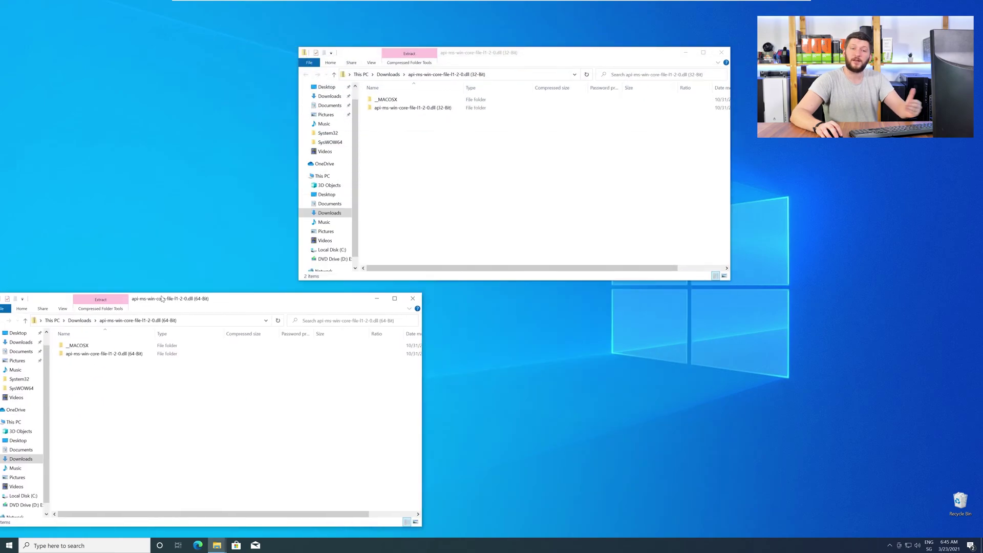
drag(165, 299, 224, 301)
click(225, 359)
double_click(224, 361)
drag(469, 54, 664, 306)
double_click(608, 360)
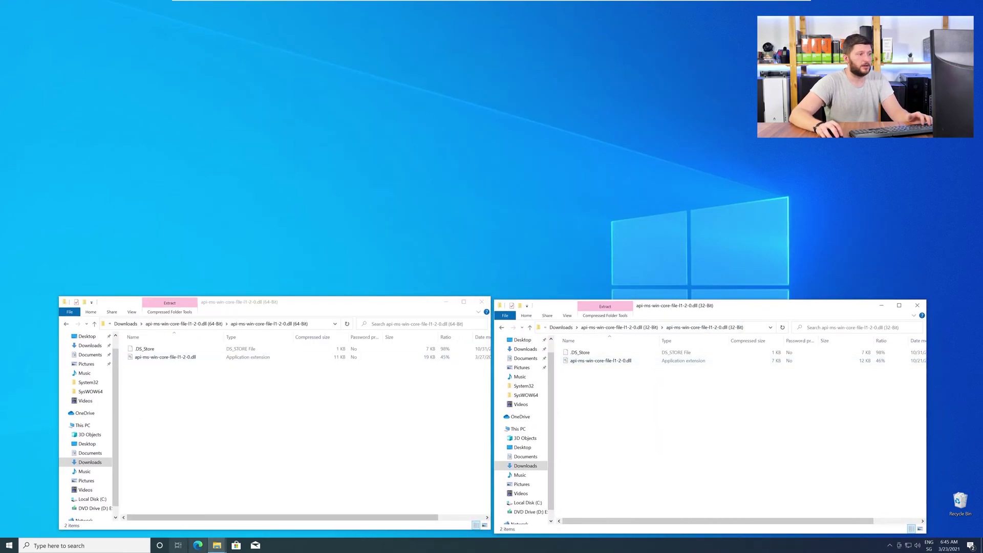
Open a new File Explorer window at C:\Windows showing the SysWOW64 and System32 folders
click(215, 546)
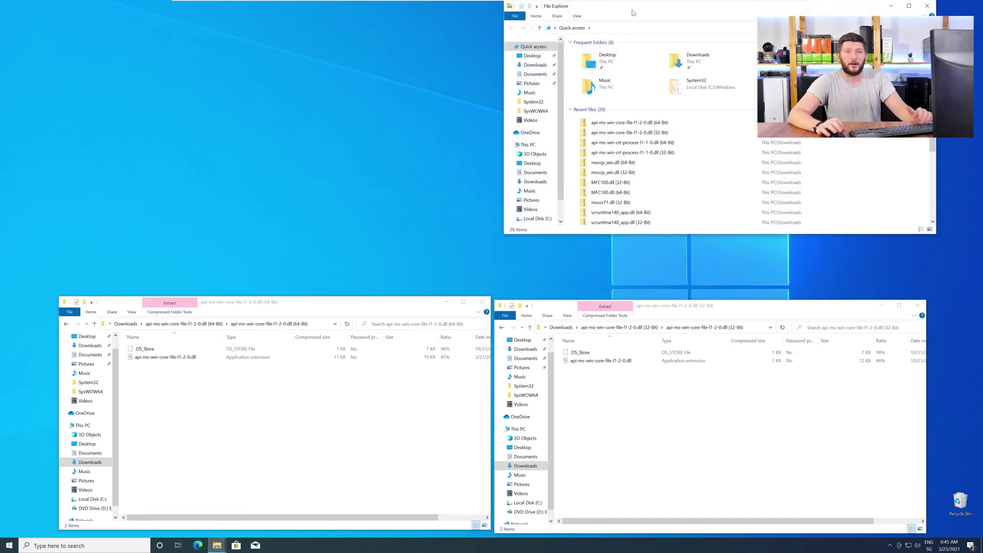
drag(633, 11, 424, 67)
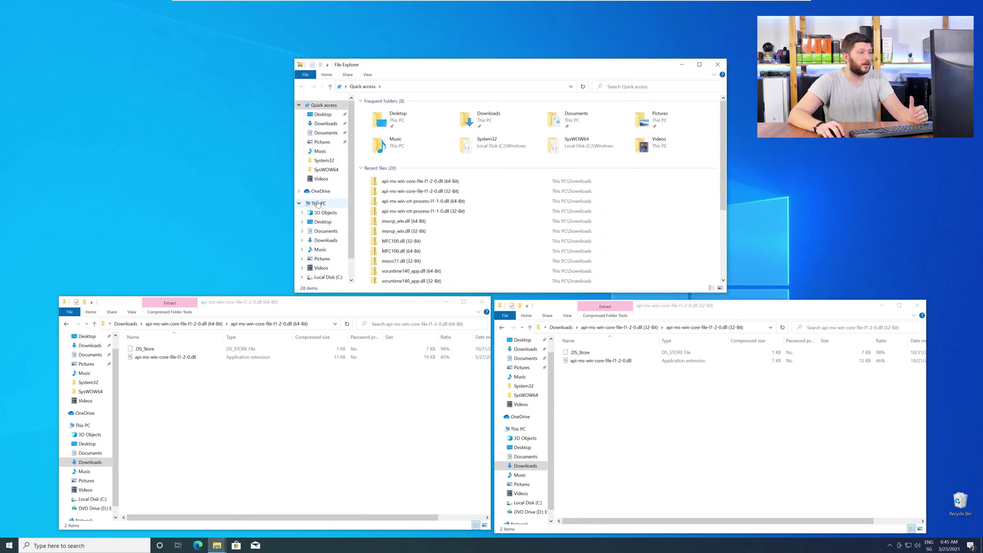
click(318, 204)
double_click(414, 190)
double_click(409, 147)
scroll(418, 199, down, 15)
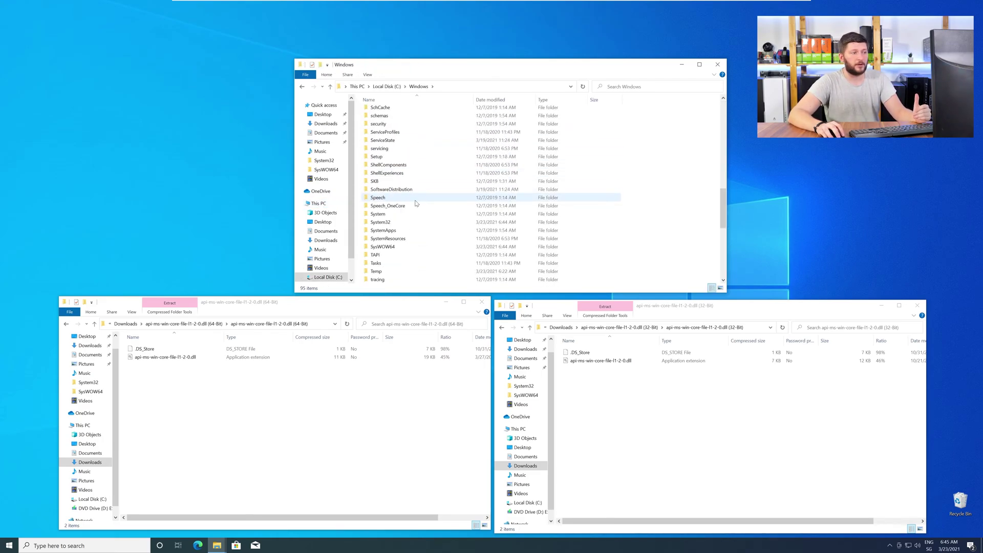
scroll(416, 203, down, 2)
click(406, 197)
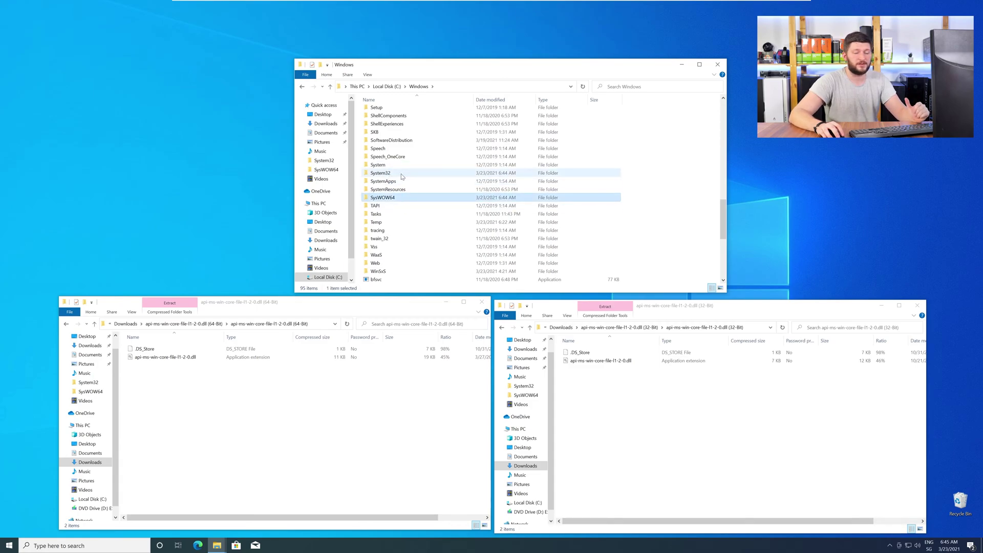
click(402, 174)
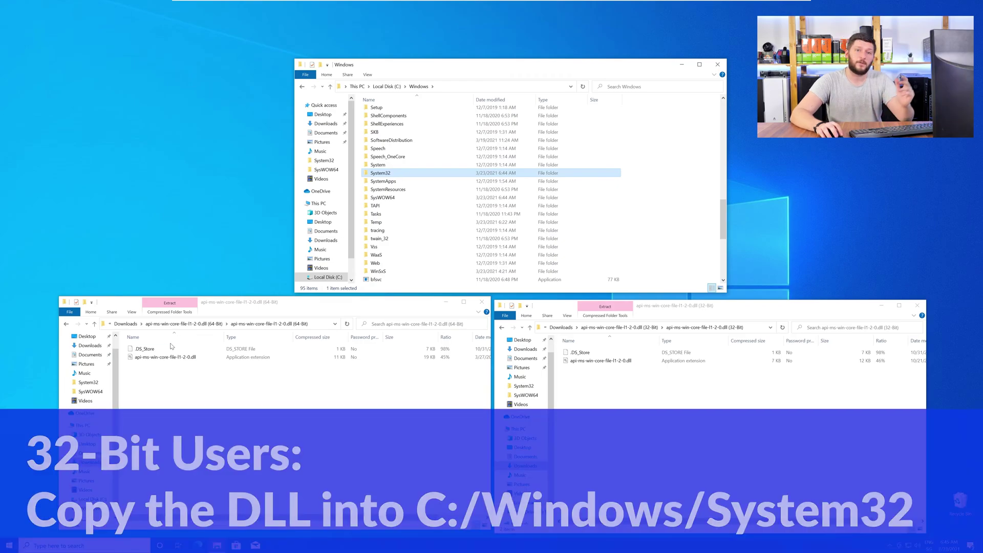
Copy the 64-bit DLL into System32 and the 32-bit DLL into SysWOW64, granting admin permission
drag(165, 357, 392, 176)
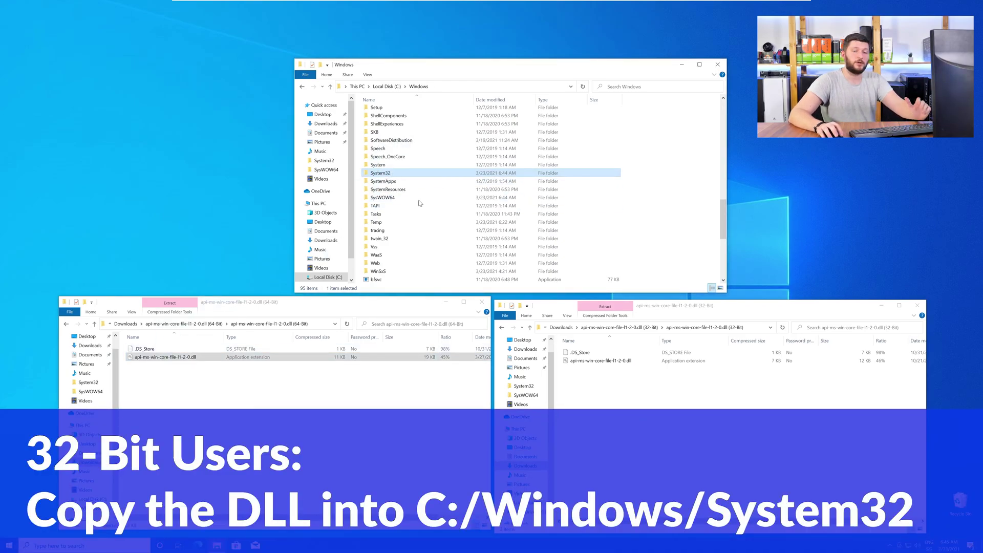
click(469, 248)
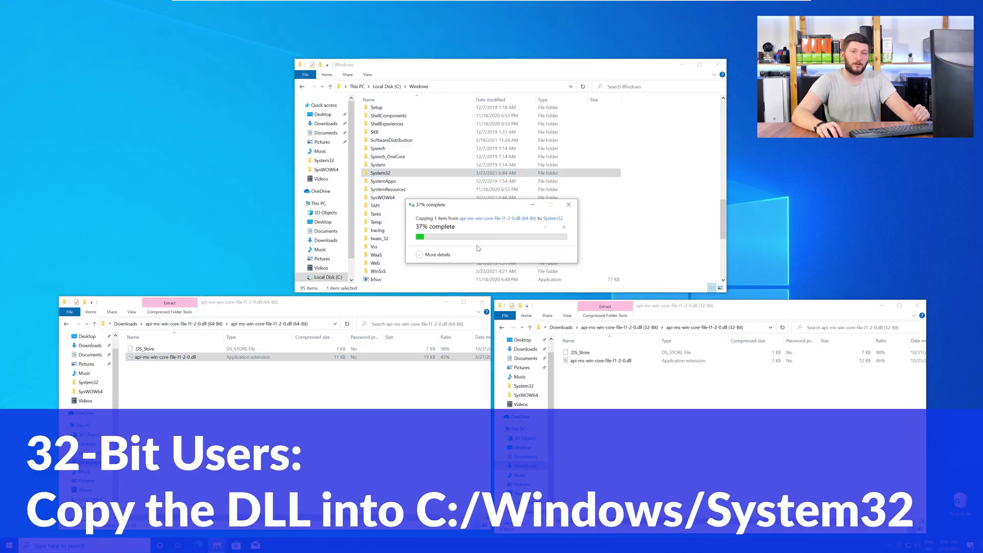
drag(599, 360, 391, 201)
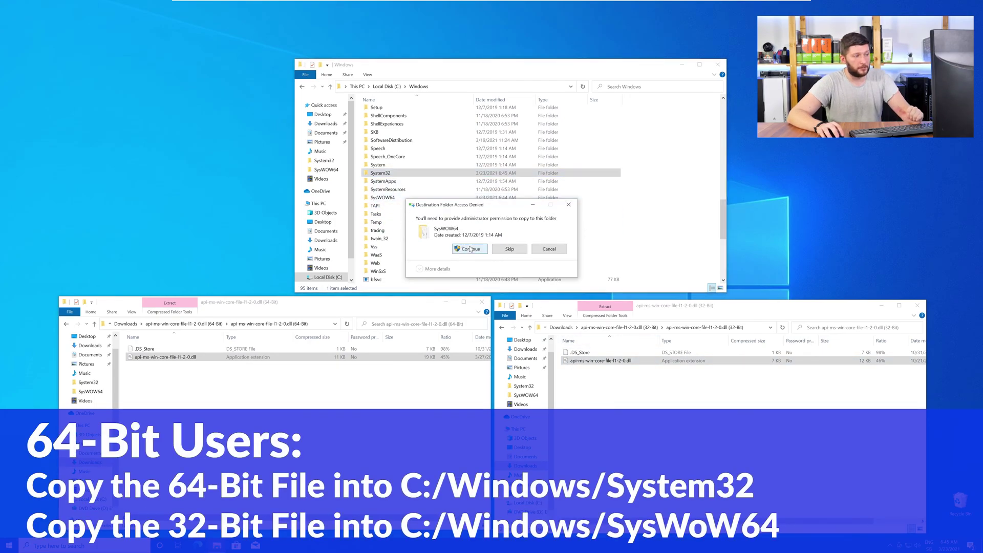
click(469, 249)
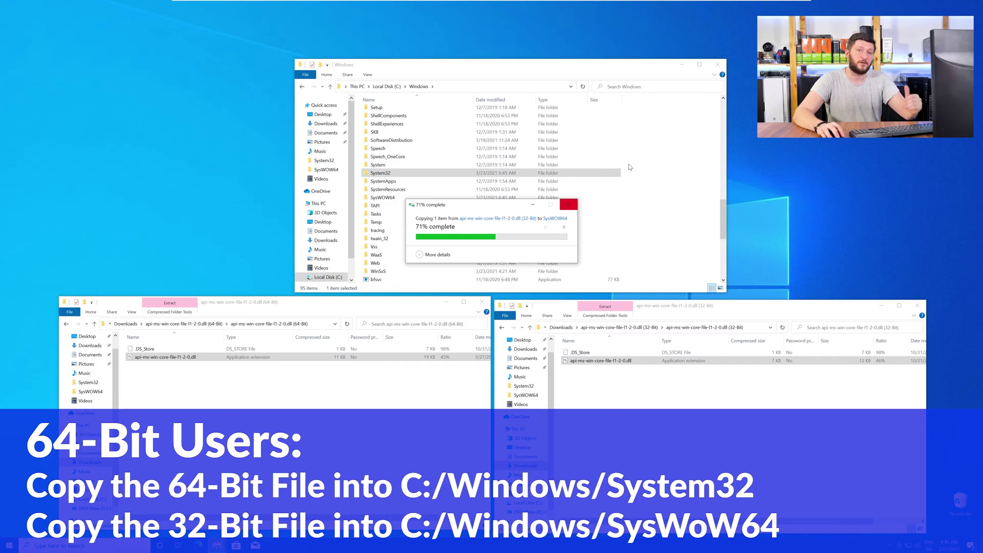
Close the Windows folder window and both archive windows
click(716, 65)
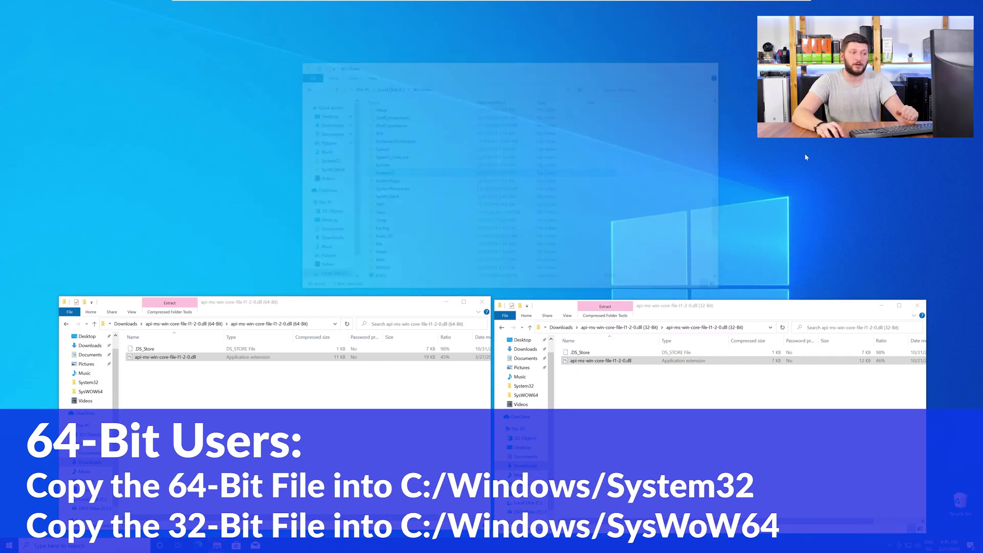
click(919, 307)
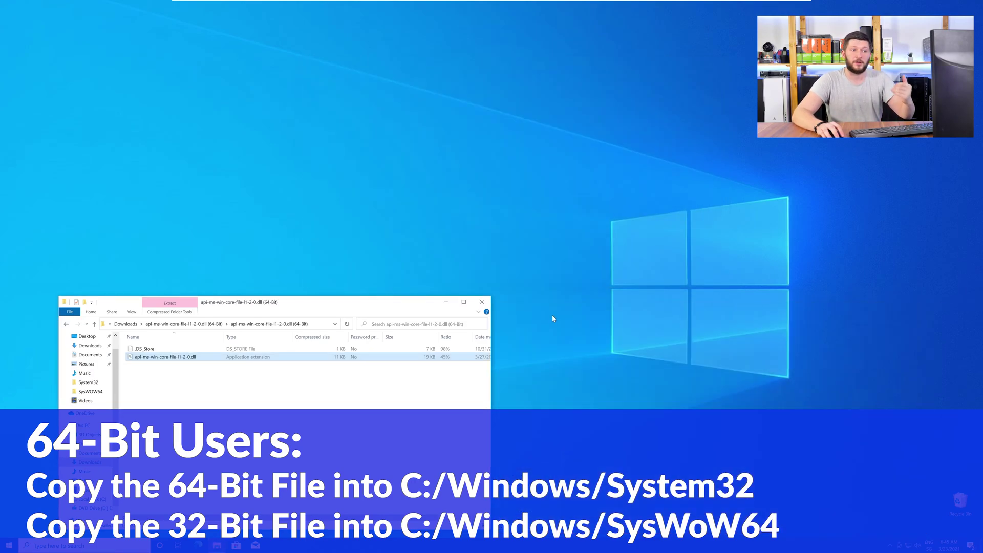
click(483, 302)
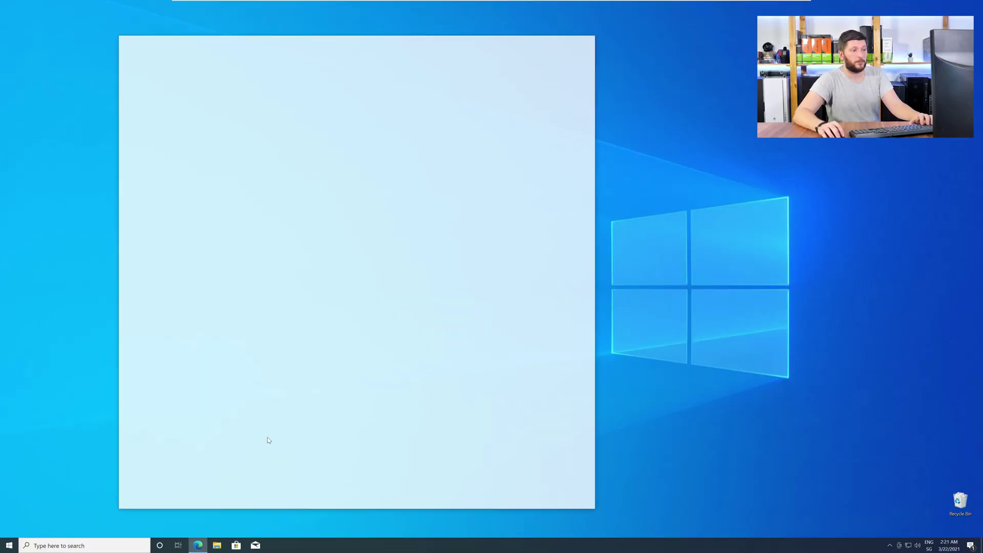
Load the sts-tutorial Visual C++ Redistributable page and scroll to its download links
text(https://www.sts-tutorial.com/download/credistributable2019)
key(Return)
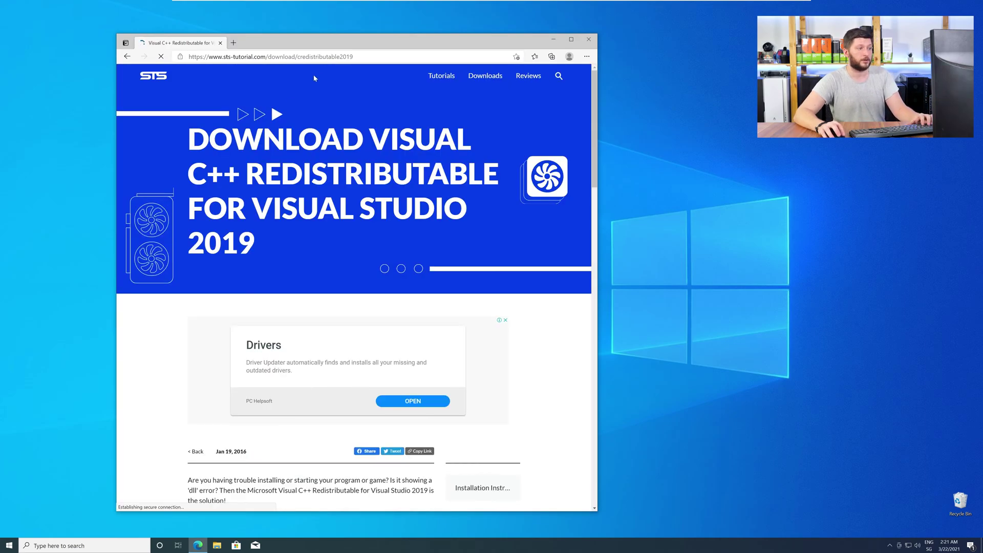
scroll(159, 264, down, 10)
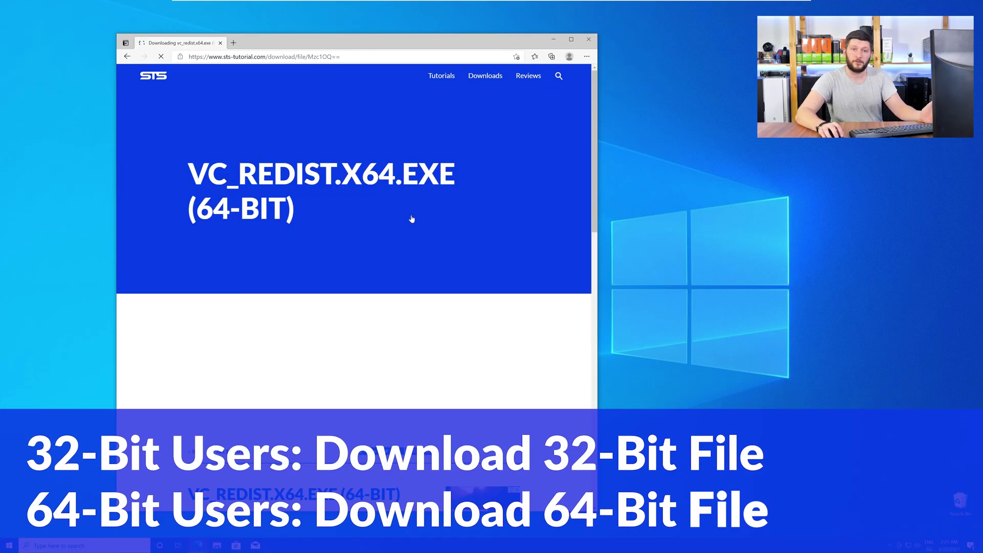
scroll(406, 224, up, 1)
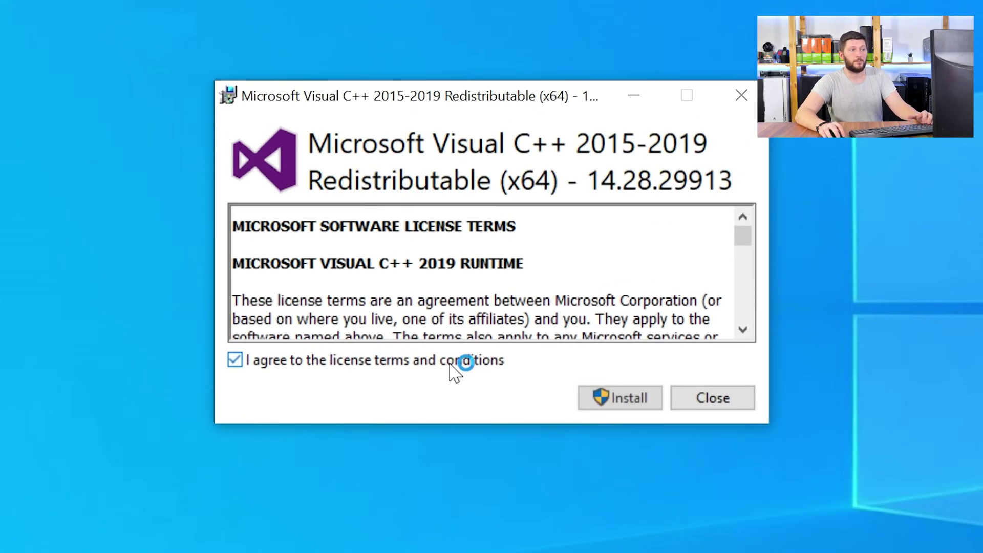
Install the Visual C++ 2015-2019 Redistributable (x64) 14.28.29913, approving the administrator prompt
click(619, 397)
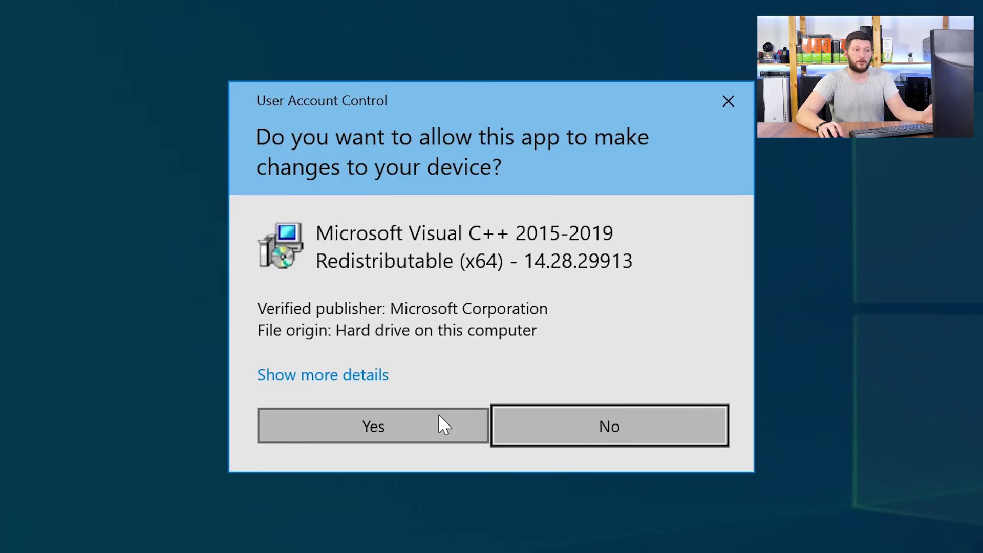
click(439, 415)
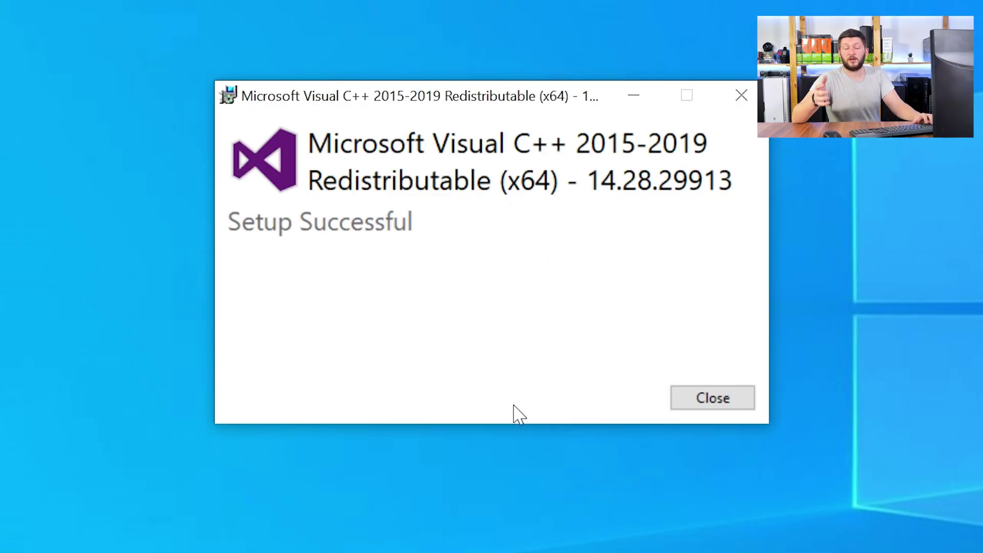
Close the Visual C++ Redistributable installer after the successful setup
click(719, 402)
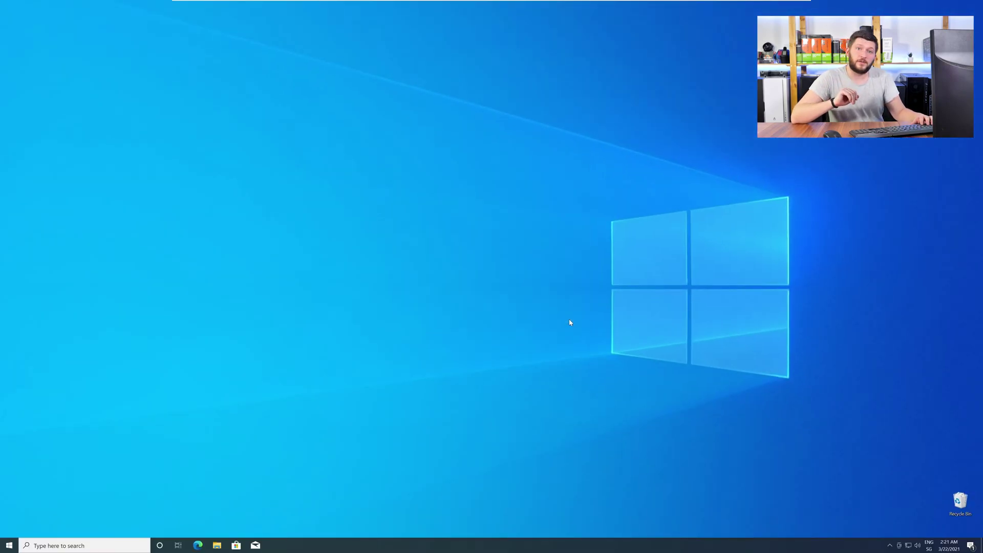